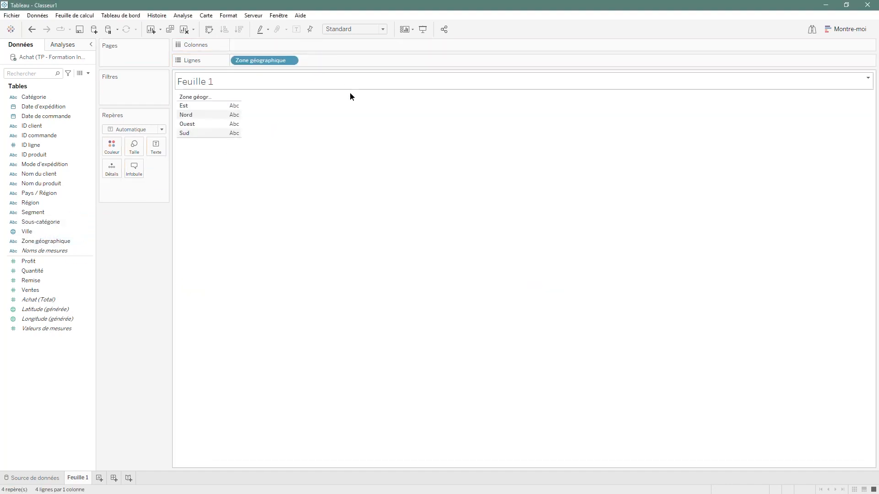
Display Ventes as text for each Zone géographique and set its aggregation to Moyenne
drag(32, 281, 158, 149)
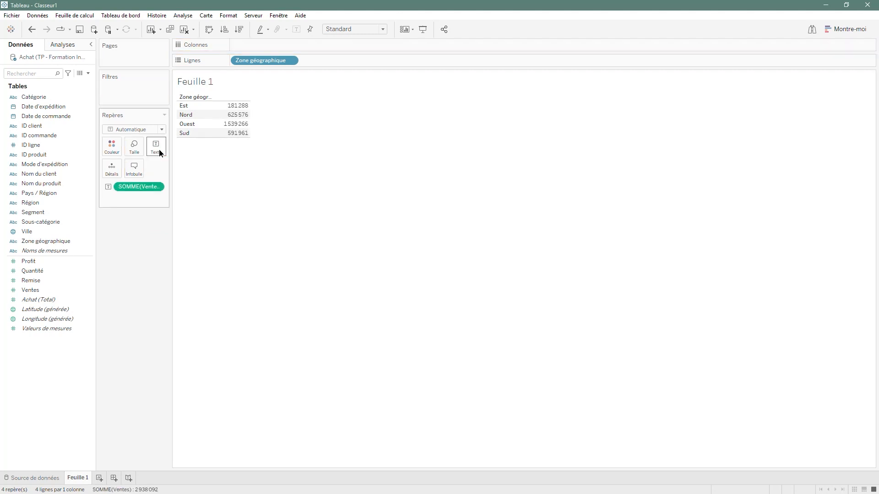
right_click(137, 189)
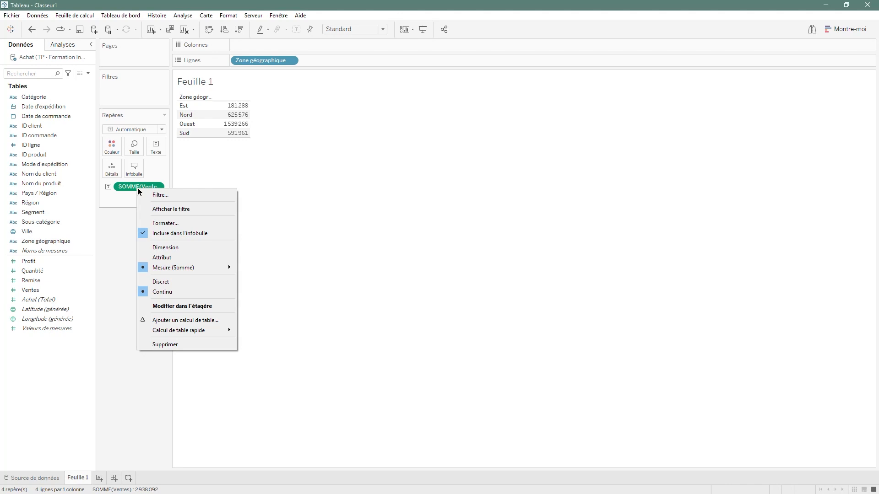
mouse_move(189, 266)
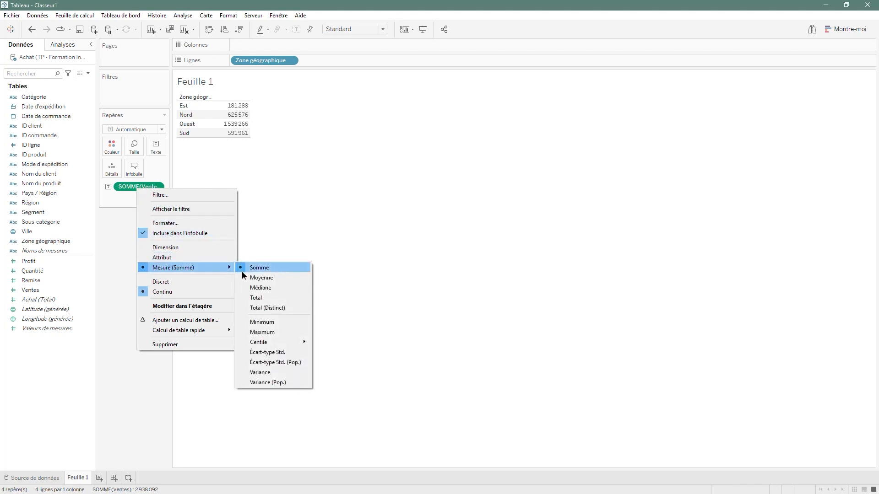
click(270, 280)
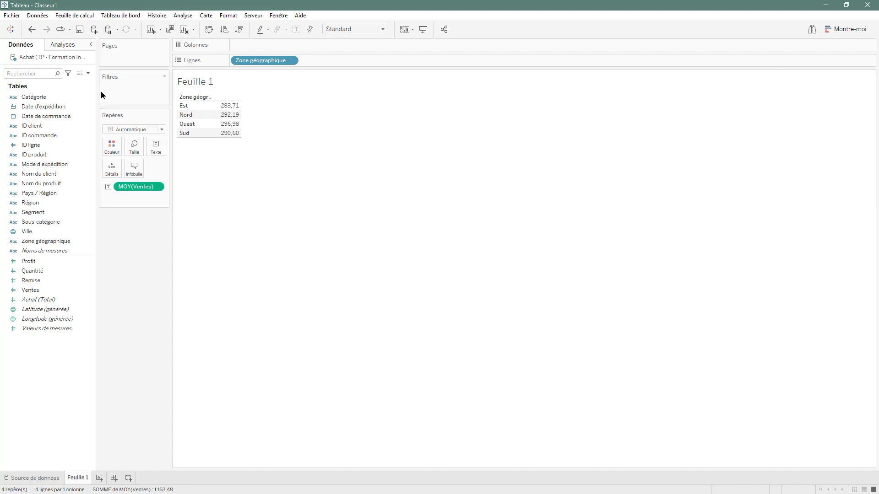
Create a new calculated field named INCLUDE
click(88, 74)
click(91, 82)
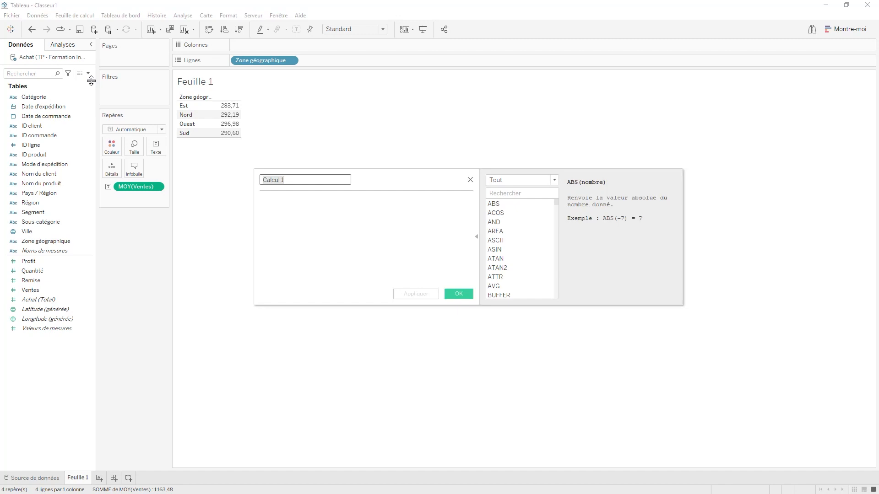
text(INCLUDE)
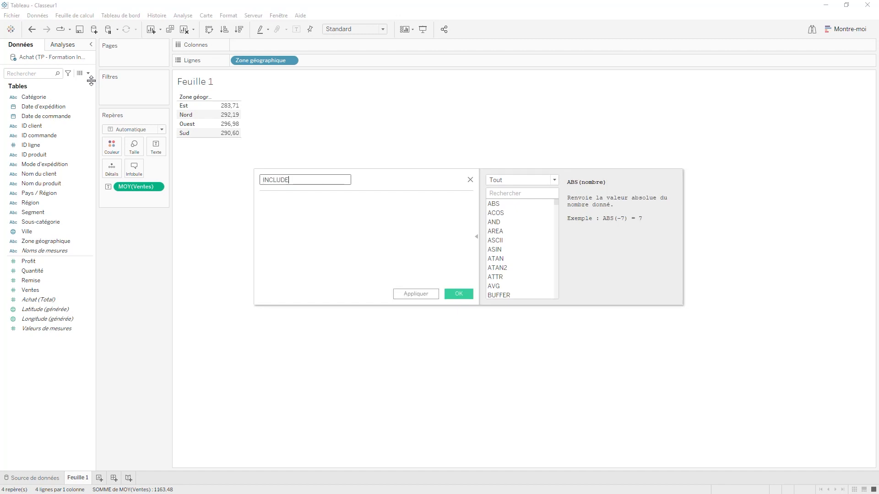
Define the calculation as { INCLUDE [Nom du client]:SUM([Ventes])} and save the field
click(286, 204)
text({ INC)
key(Return)
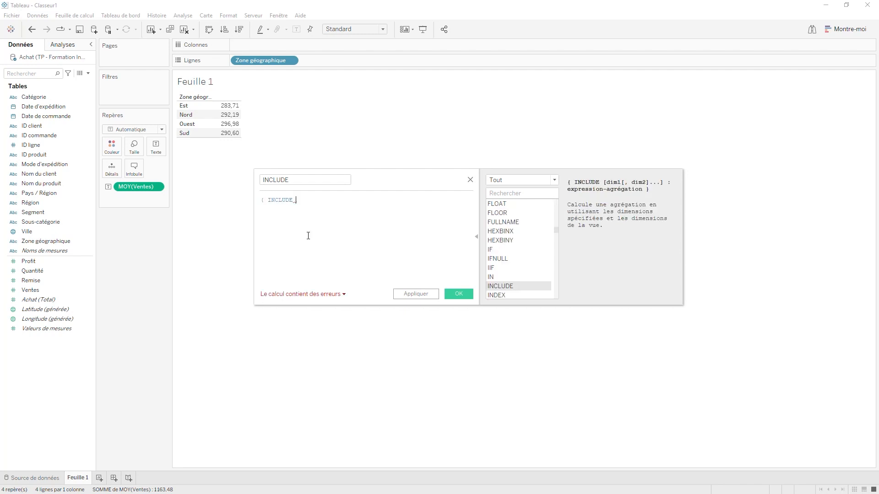
text([Nom)
key(Return)
text(:su)
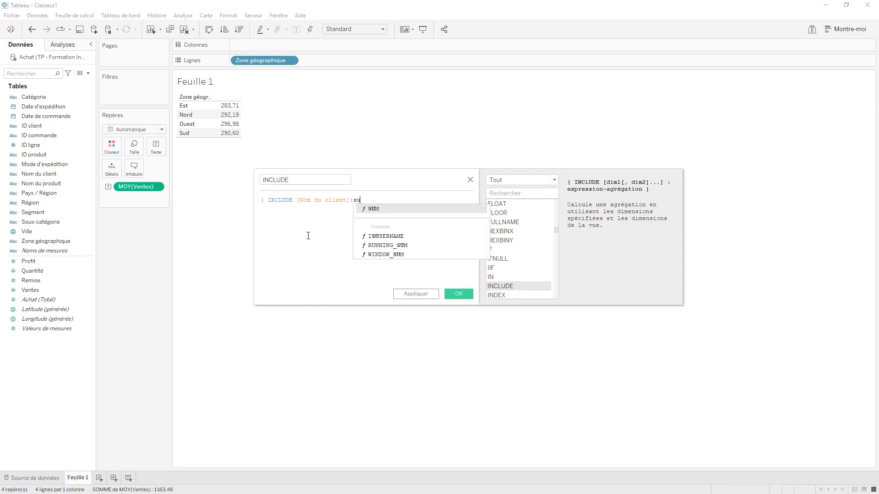
key(Return)
text(vent)
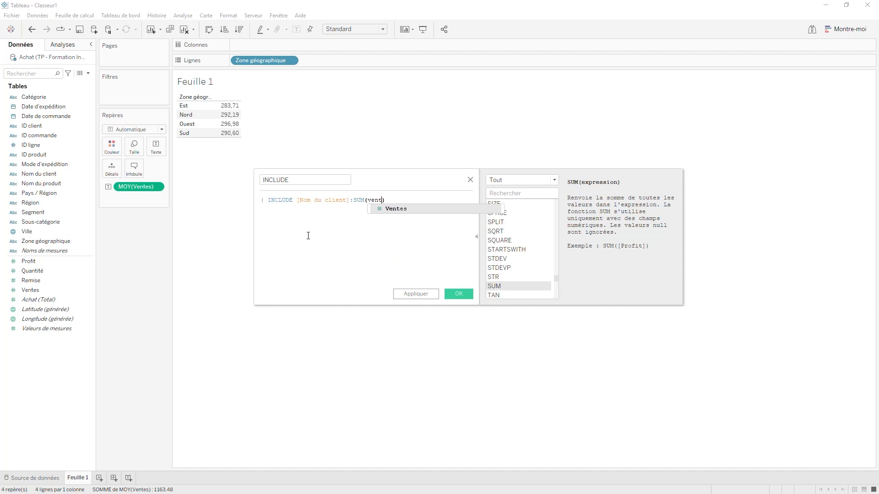
key(Return)
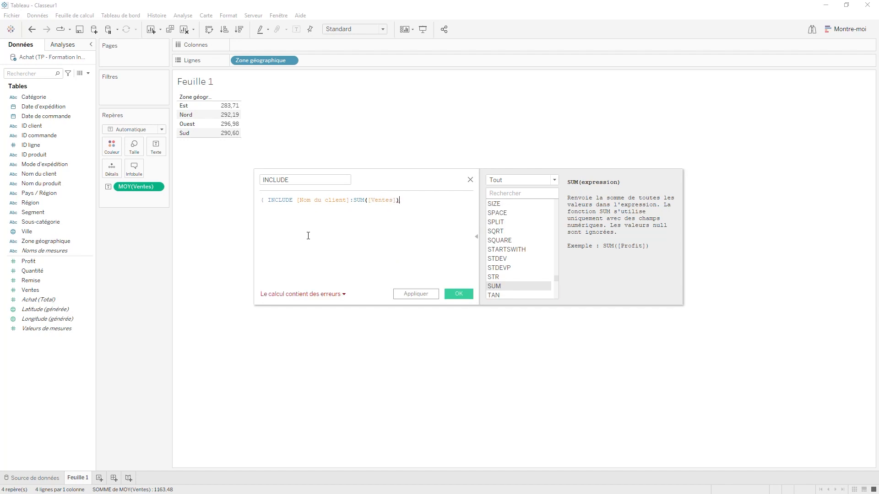
text(})
click(453, 297)
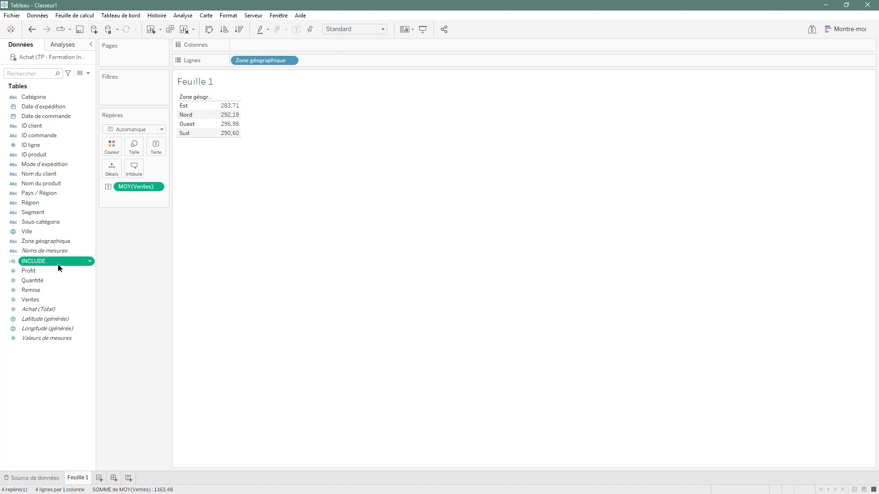
Add the INCLUDE measure to the table beside the average Ventes and set its aggregation to Moyenne
drag(47, 261, 228, 128)
drag(136, 227, 134, 248)
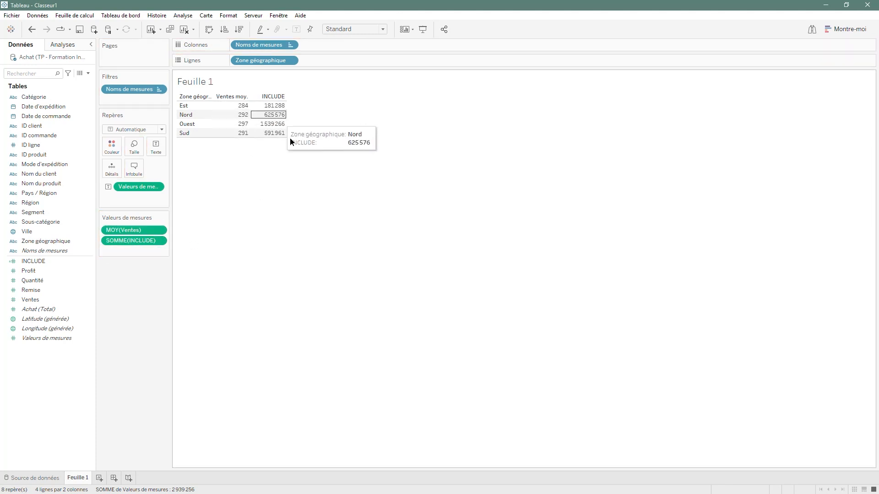
right_click(132, 242)
click(264, 318)
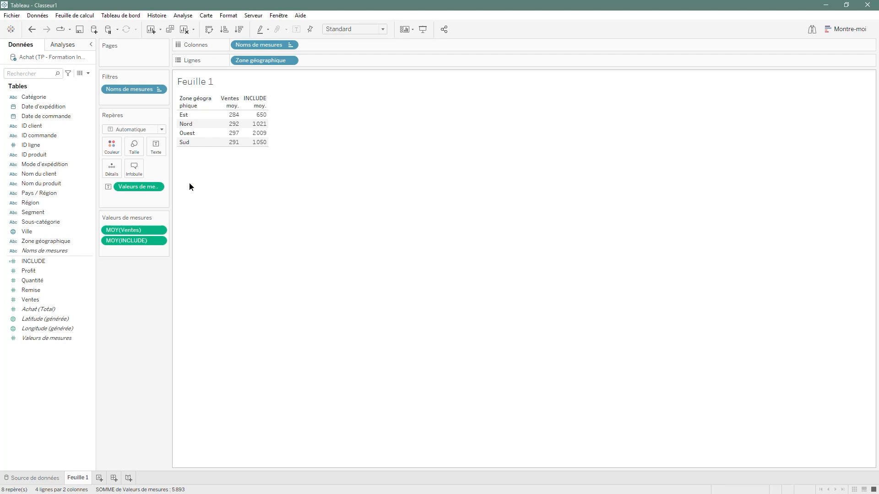
mouse_move(233, 137)
mouse_move(220, 119)
Create a new worksheet with Zone géographique and ID ligne as rows and Ventes as the displayed text
click(99, 478)
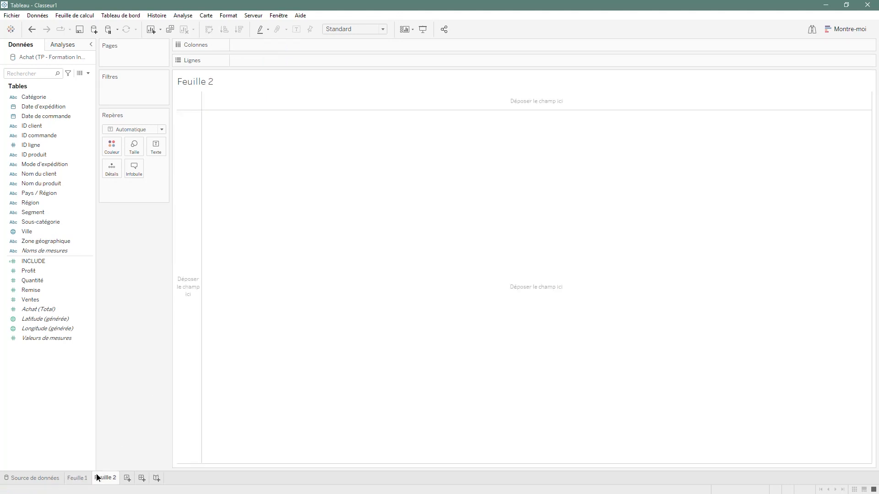
drag(56, 239, 276, 66)
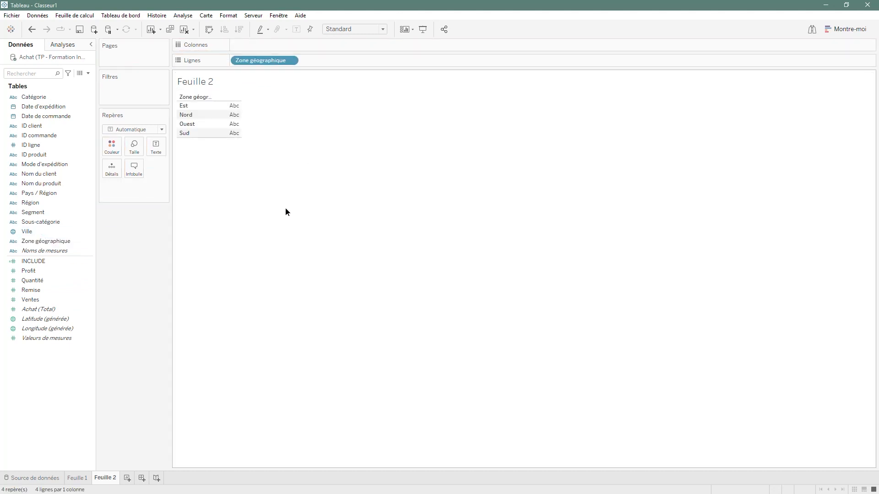
drag(42, 145, 341, 59)
drag(55, 300, 160, 144)
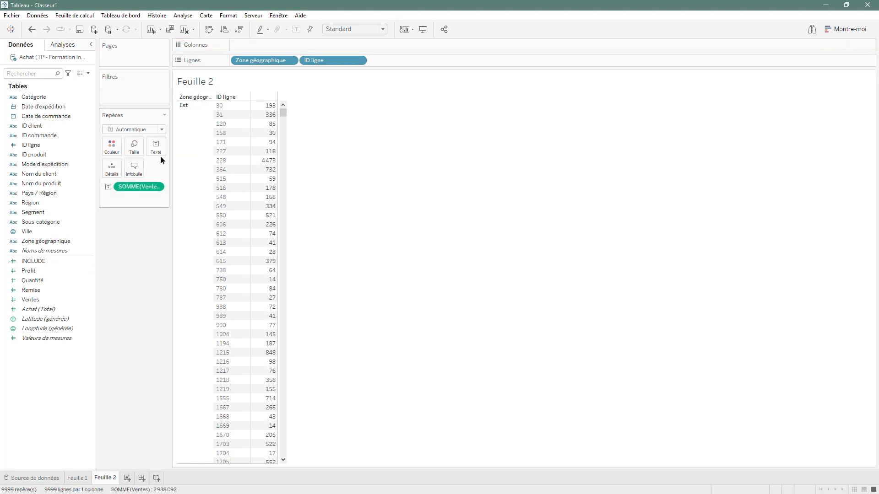
Filter Zone géographique on Feuille 2 to keep only Est
right_click(254, 59)
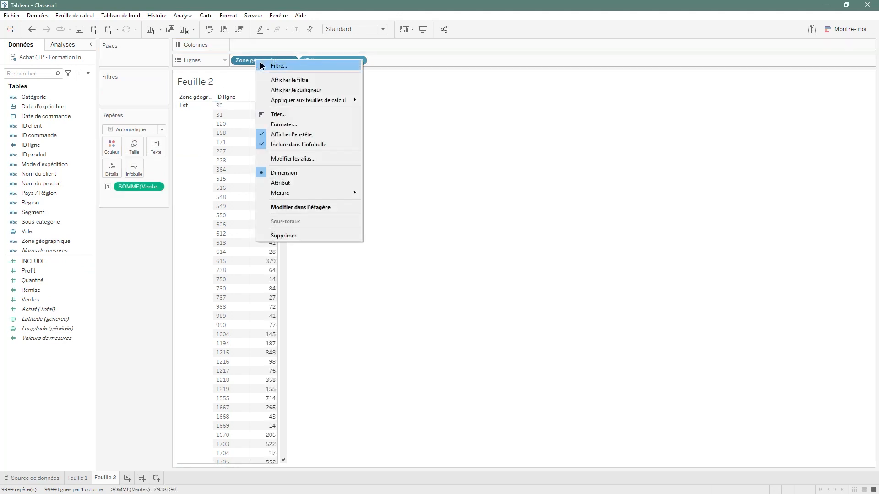
click(259, 65)
click(371, 281)
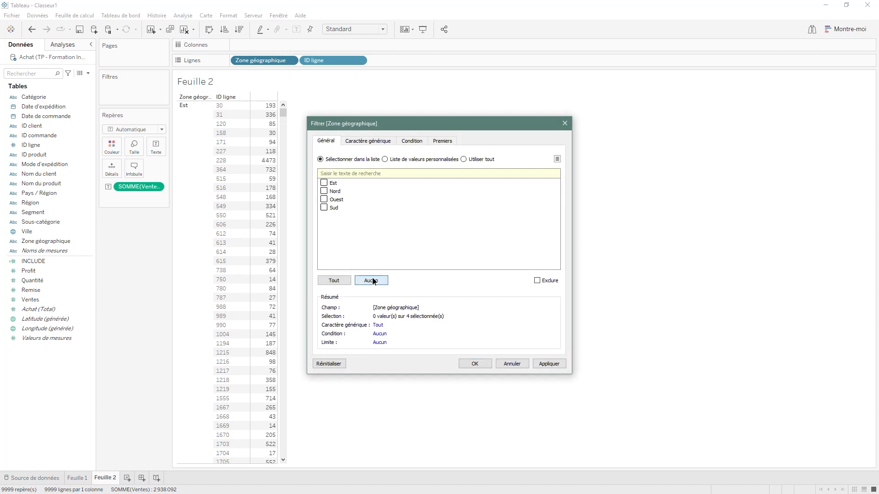
click(324, 183)
click(550, 365)
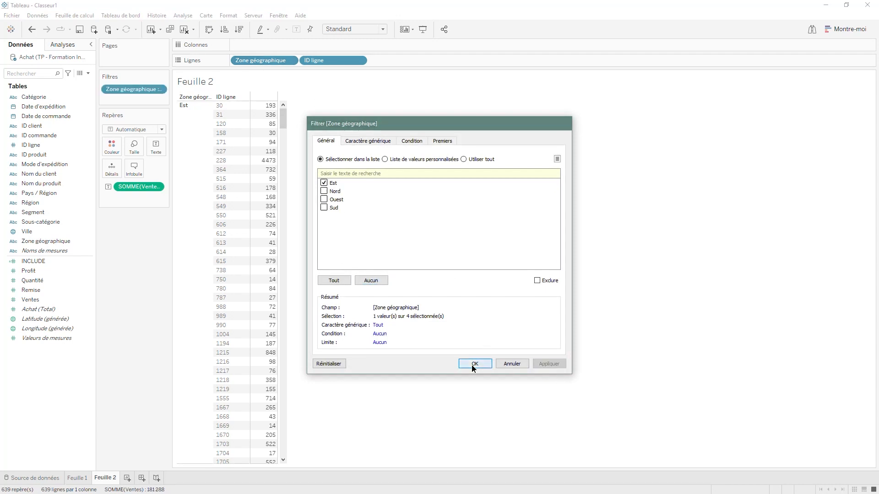
click(473, 364)
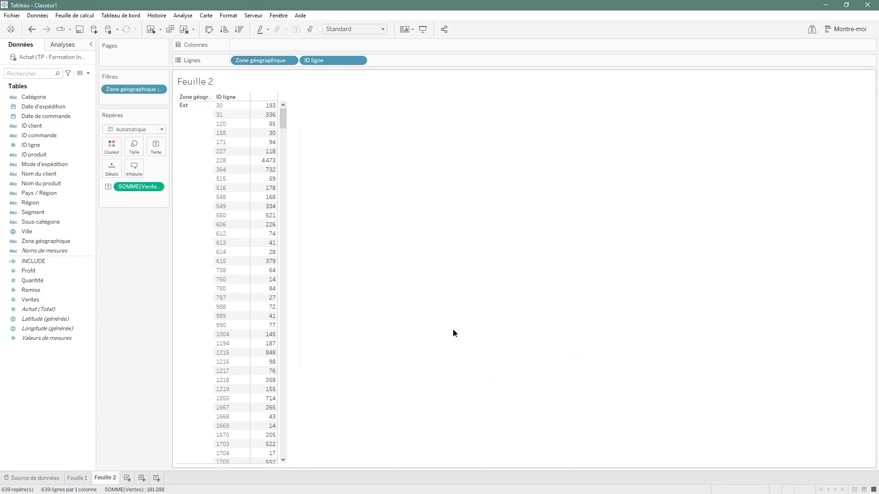
Show the column grand totals and place them above the rows of the Feuille 2 table
click(183, 16)
mouse_move(201, 105)
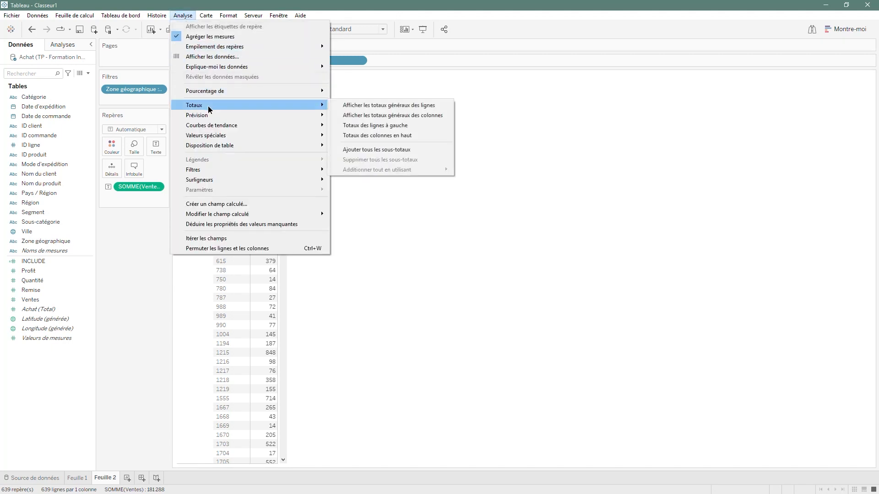
click(393, 114)
click(183, 17)
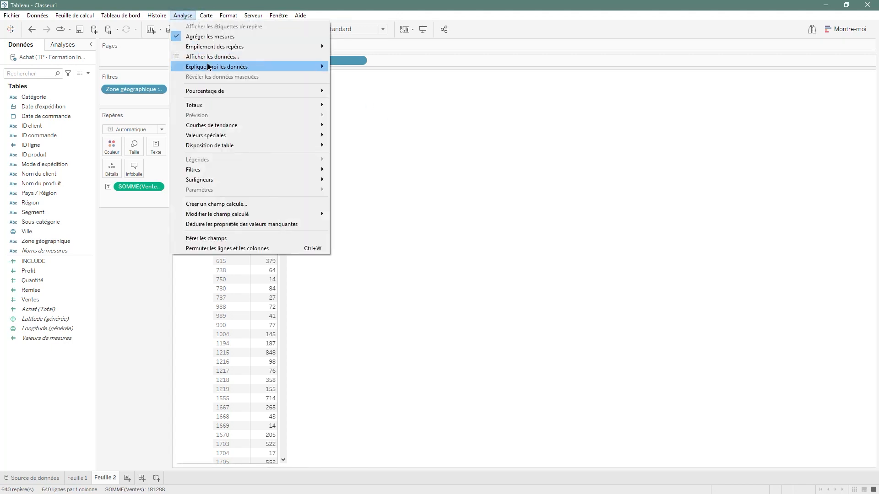
mouse_move(204, 105)
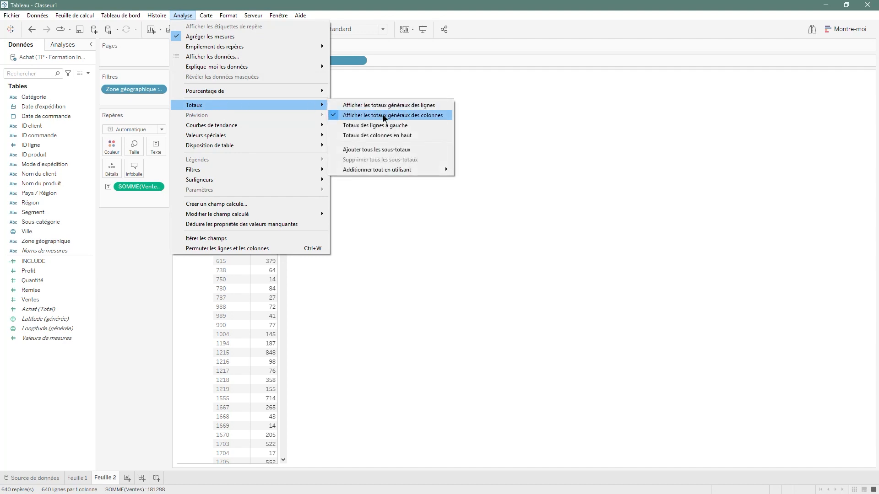
click(381, 135)
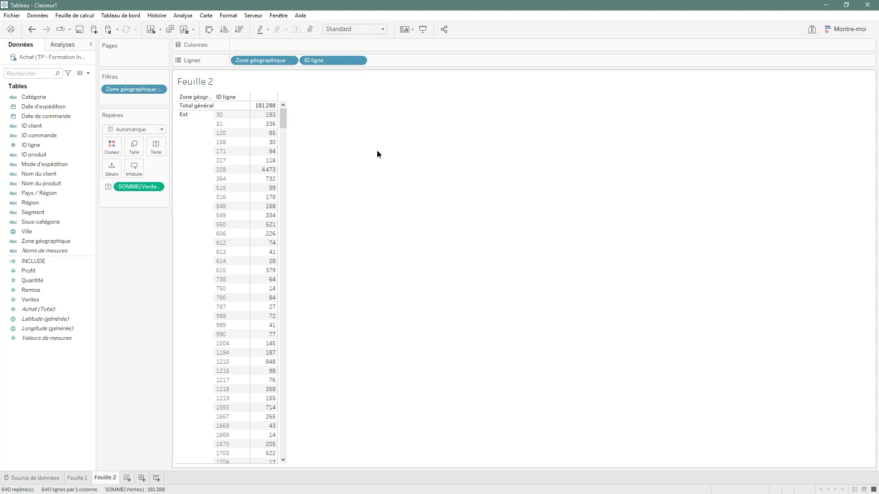
Check the average Ventes of the Est zone on Feuille 1, and return to Feuille 2
click(78, 478)
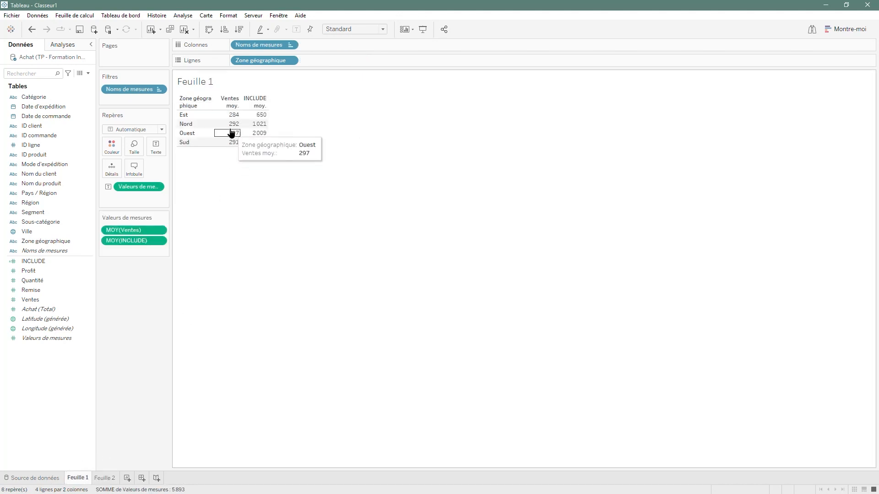
mouse_move(223, 117)
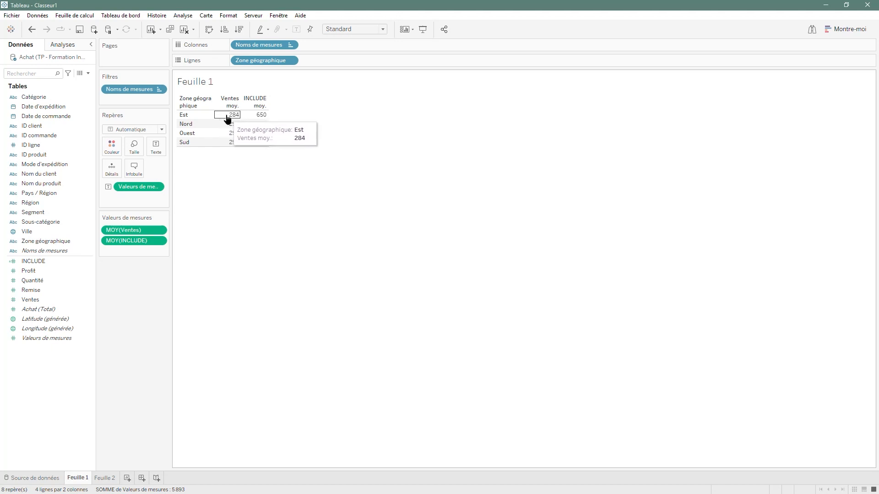
click(109, 479)
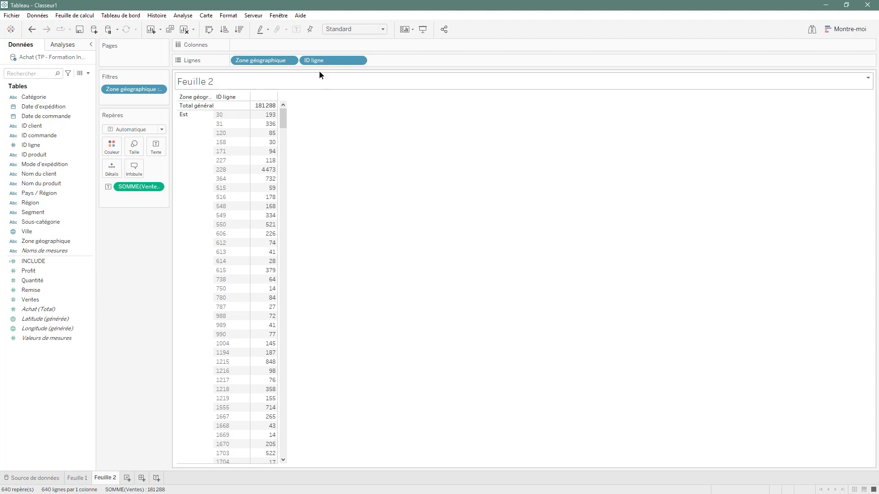
Replace ID ligne with Nom du client in the rows of Feuille 2
drag(317, 60, 502, 232)
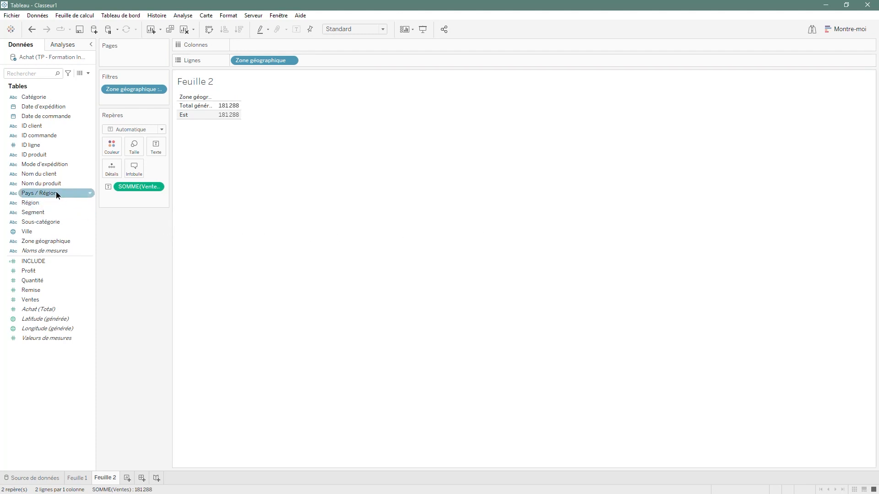
drag(50, 174, 377, 63)
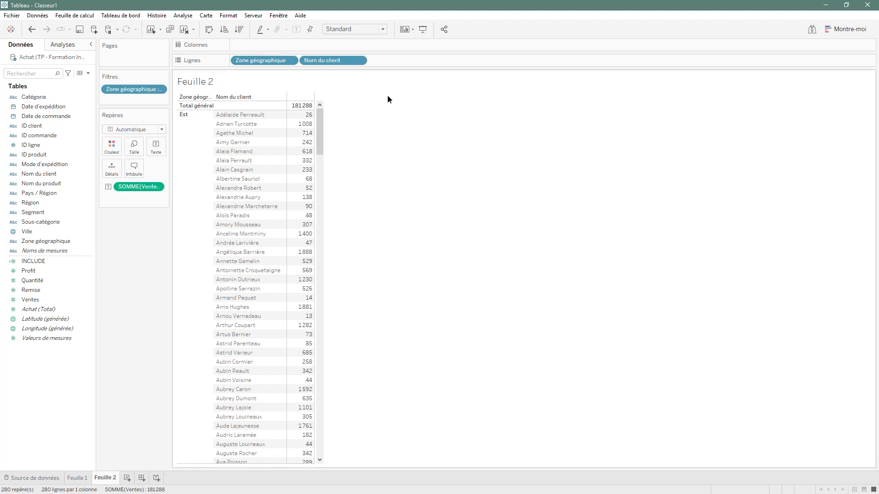
mouse_move(295, 110)
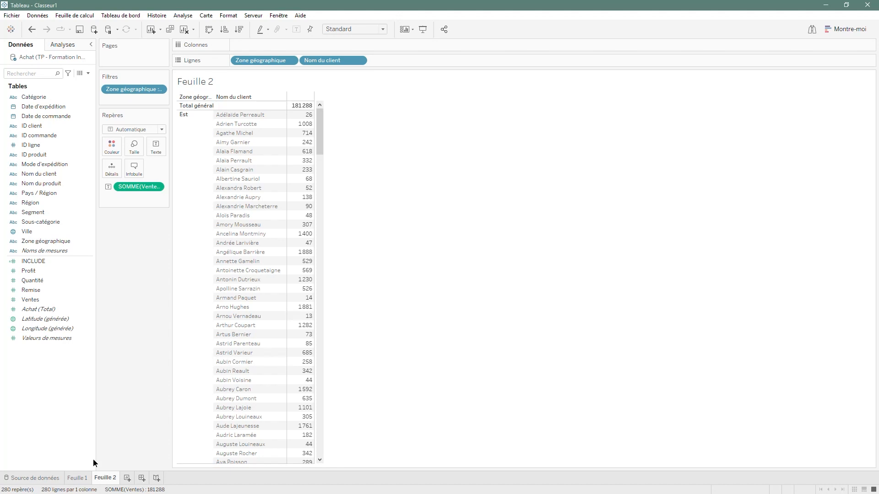
Compare the average INCLUDE value of the Est zone on Feuille 1 with the sales per customer on Feuille 2
click(77, 479)
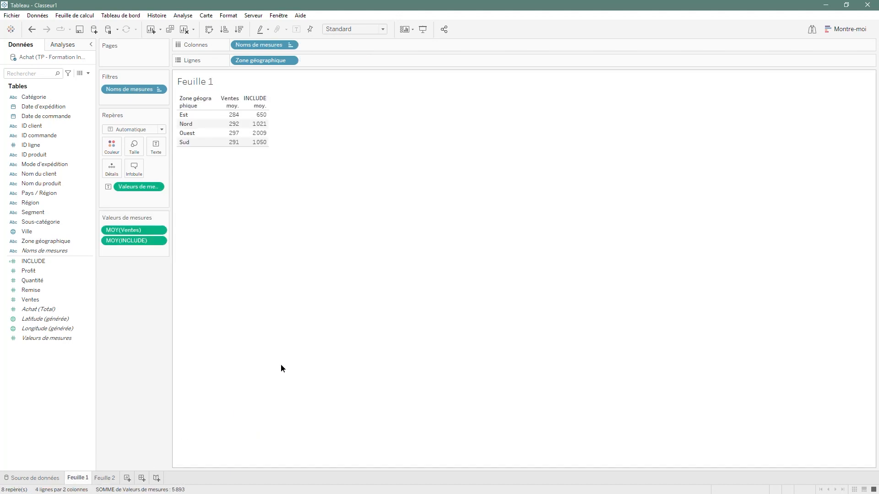
mouse_move(264, 120)
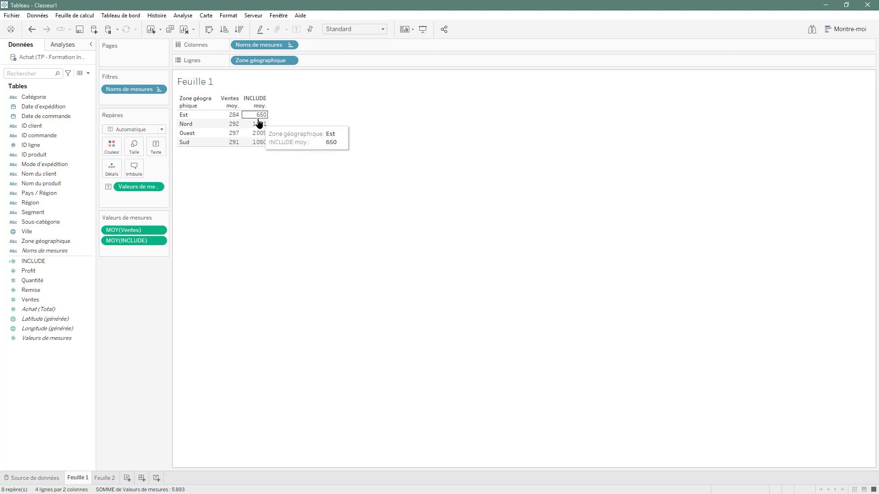
click(109, 478)
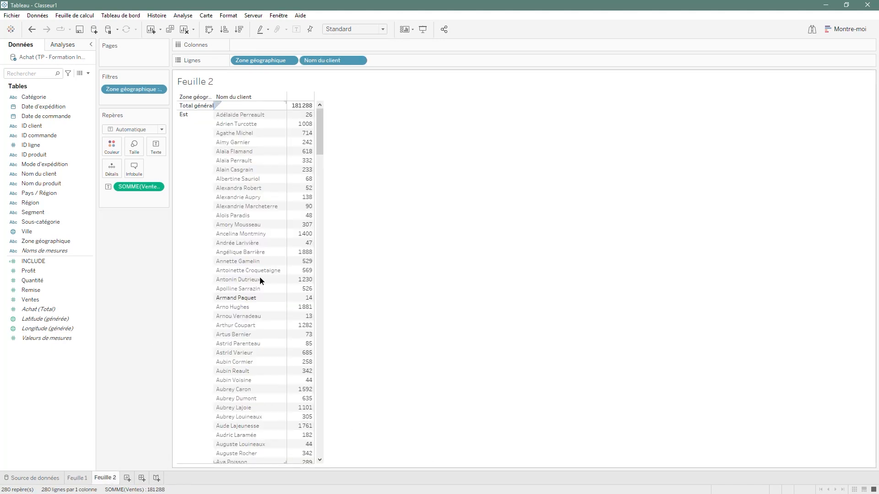
scroll(257, 172, down, 2)
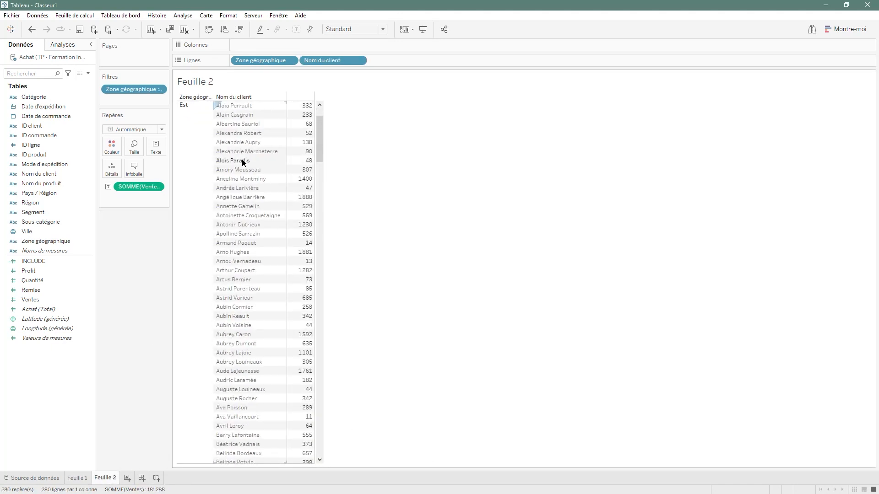
click(72, 479)
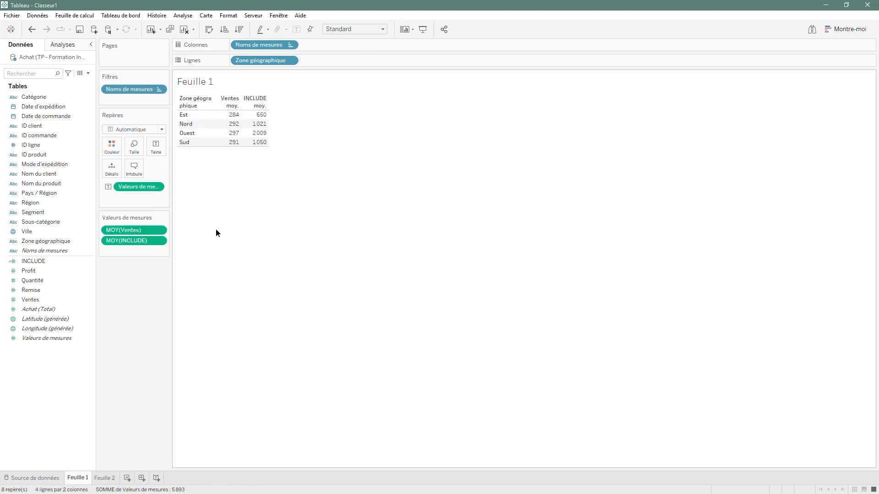